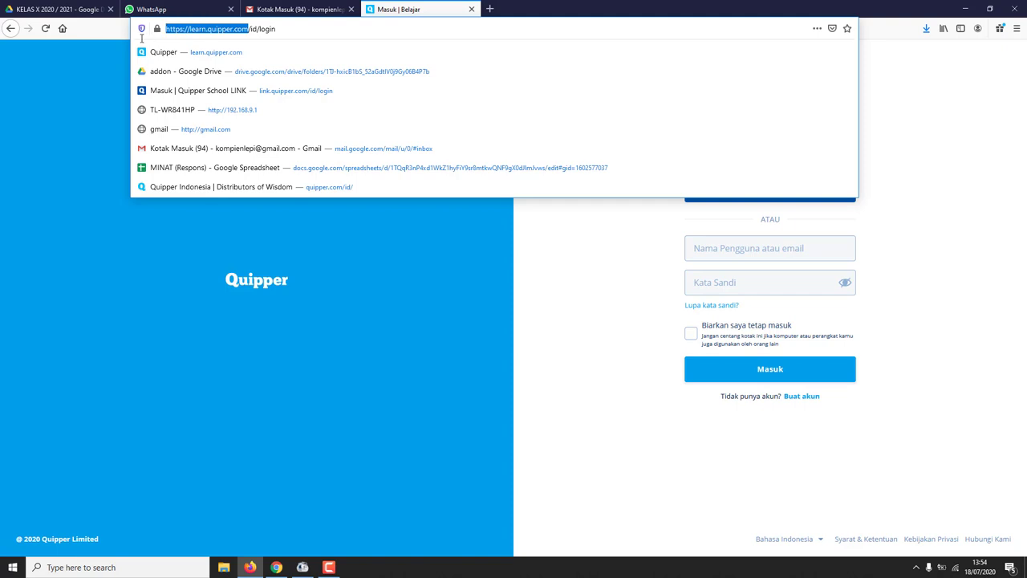
left_click(315, 25)
key("BackSpace")
key("BackSpace")
key("BackSpace")
key("BackSpace")
key("BackSpace")
key("BackSpace")
key("BackSpace")
key("BackSpace")
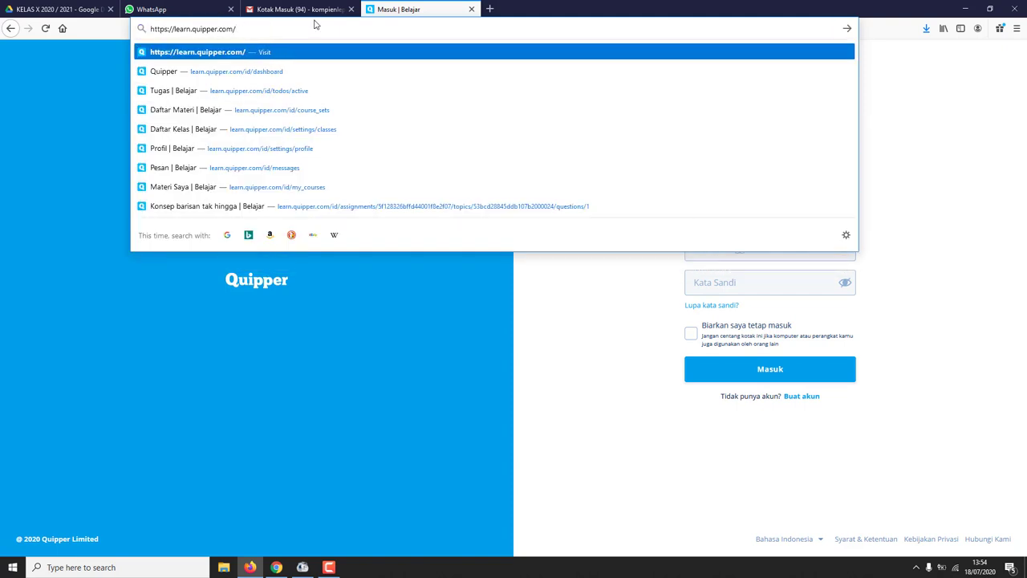
left_click_drag(251, 30, 134, 30)
left_click(248, 30)
key("Return")
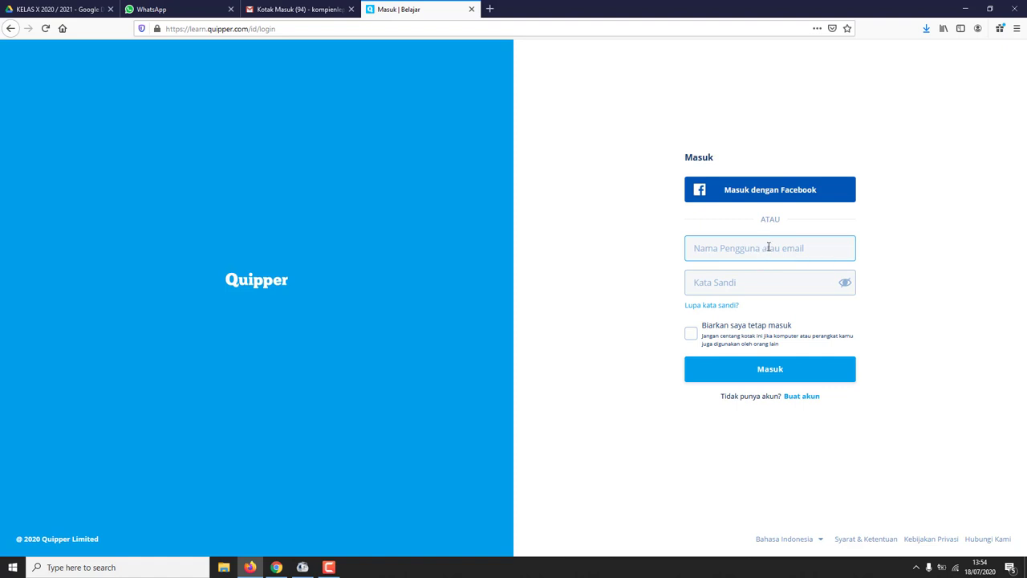
left_click(807, 401)
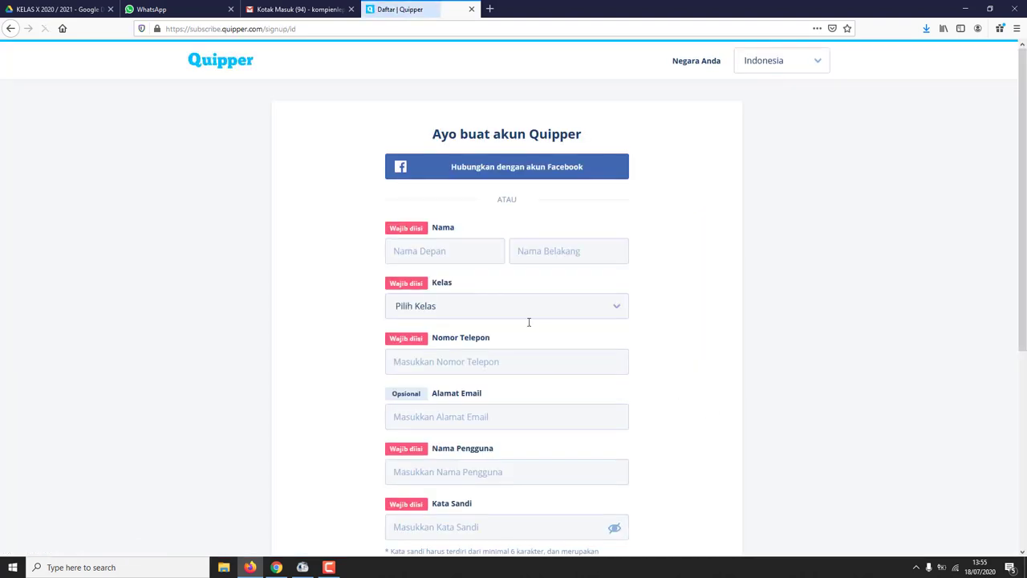
- Fill in the student's first name and last name on the sign-up form
scroll(455, 271, "down", 1)
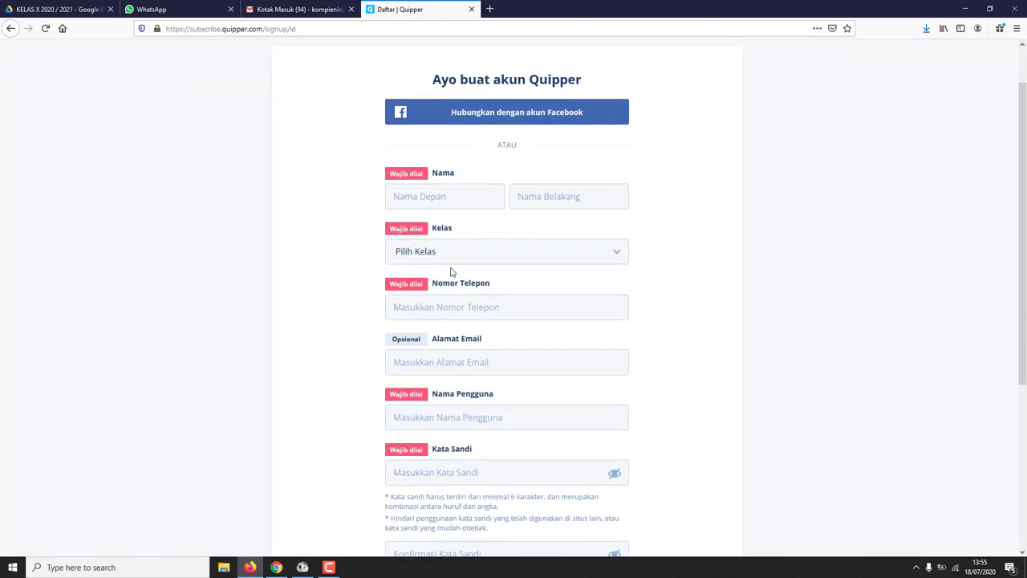
scroll(452, 271, "up", 1)
scroll(451, 270, "down", 1)
left_click(424, 196)
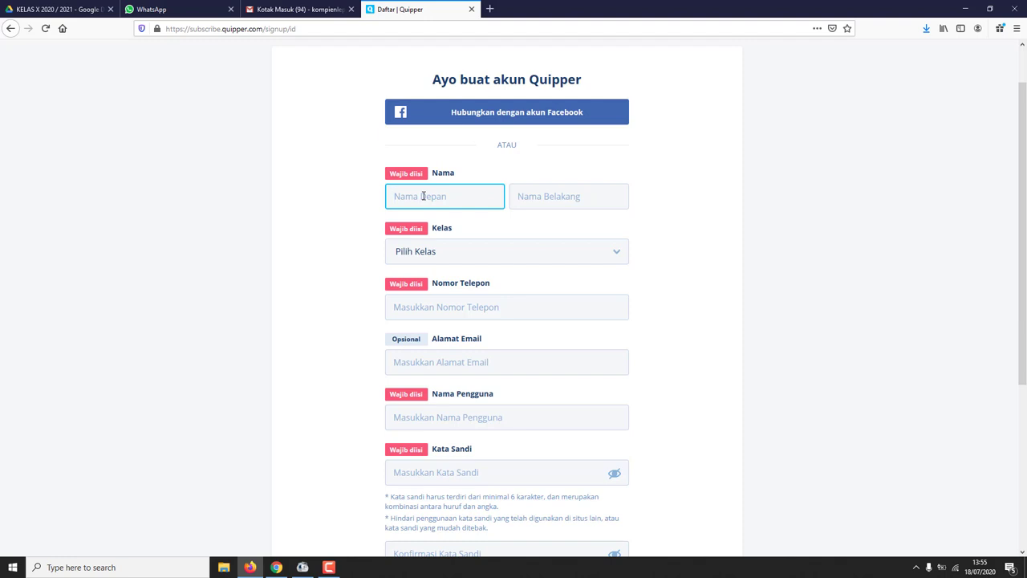
key("Tab")
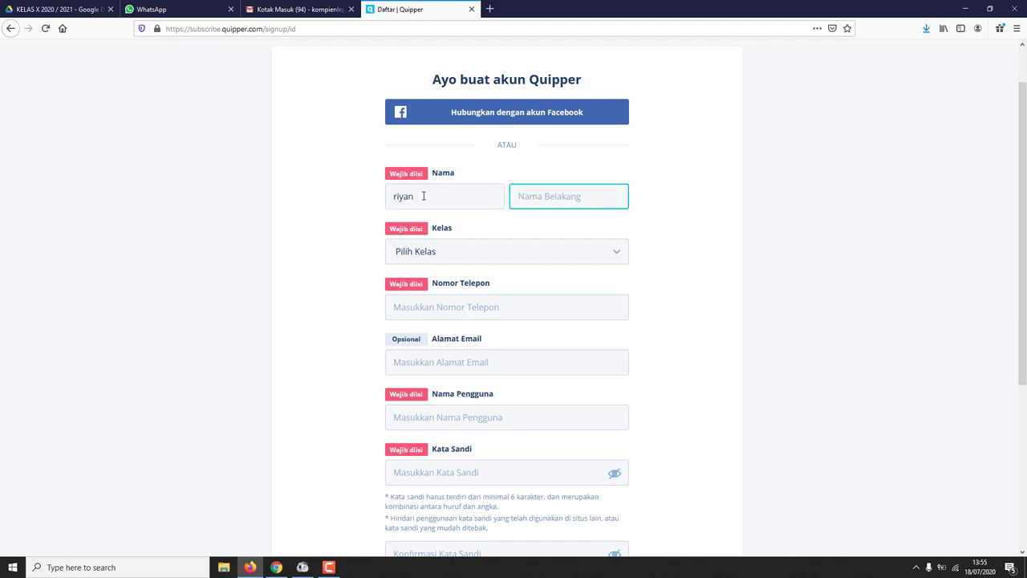
key("Tab")
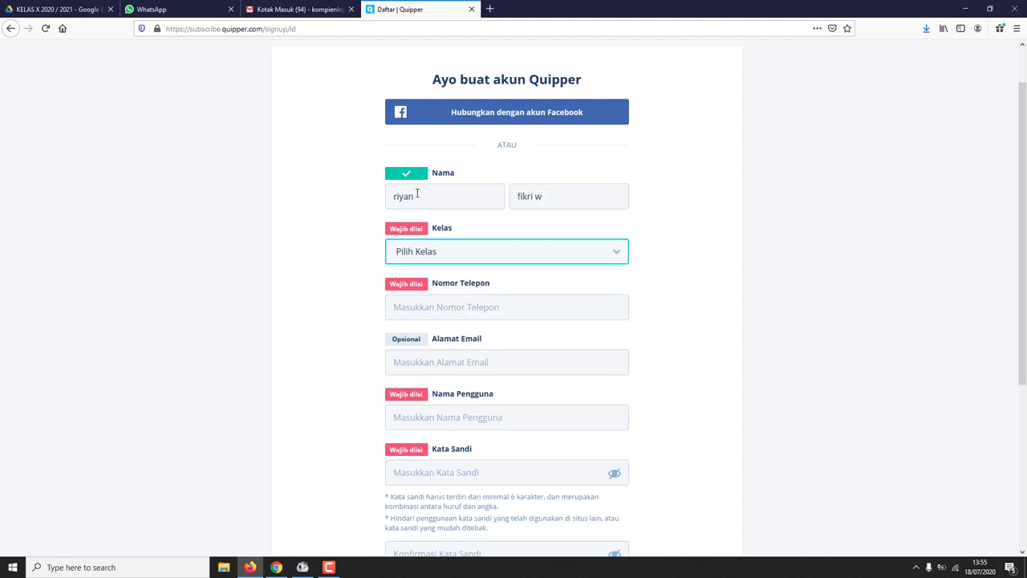
- Choose Kelas 10 as the grade and enter the student's phone number, skipping email
left_click(477, 254)
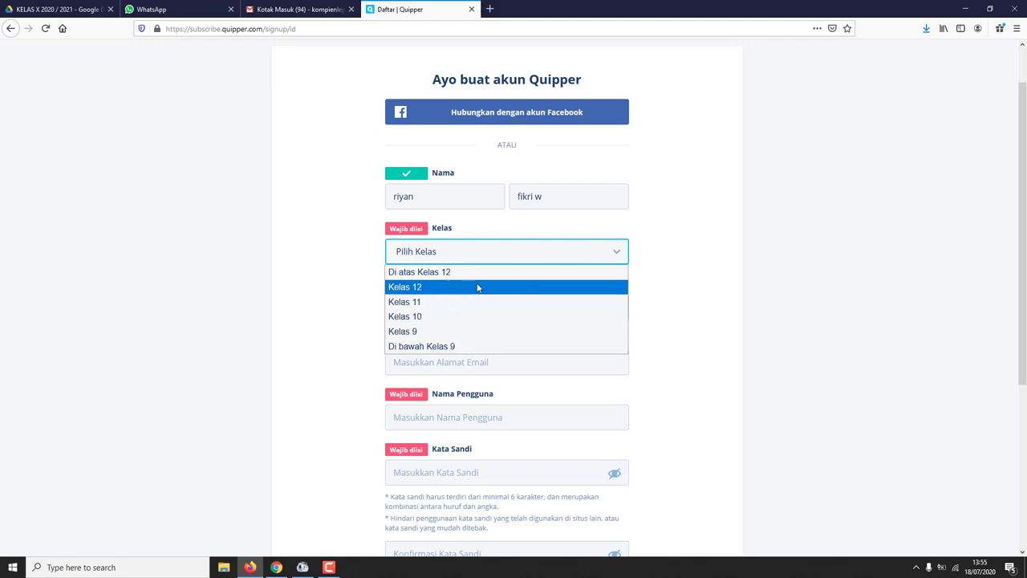
left_click(459, 319)
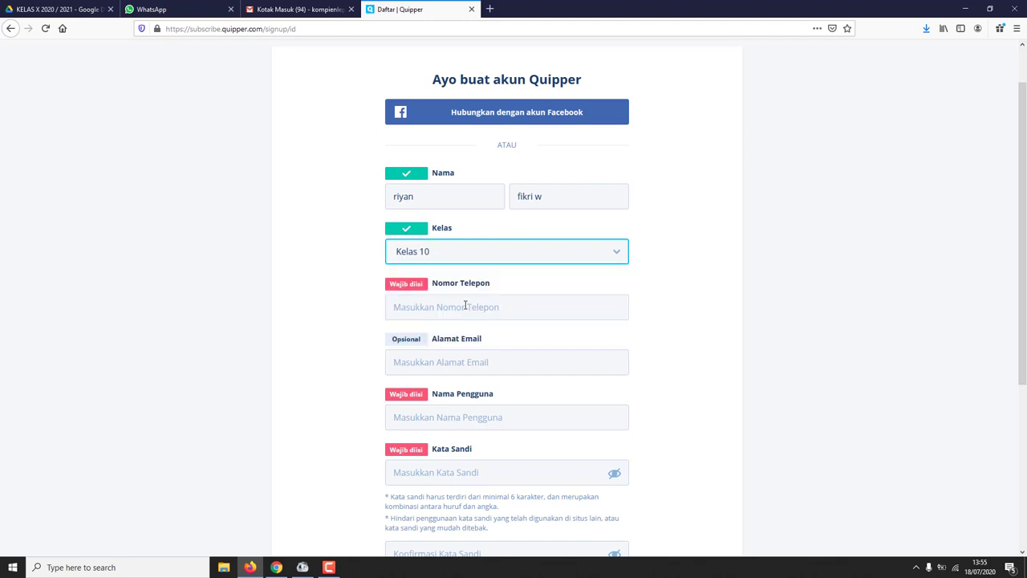
left_click(466, 305)
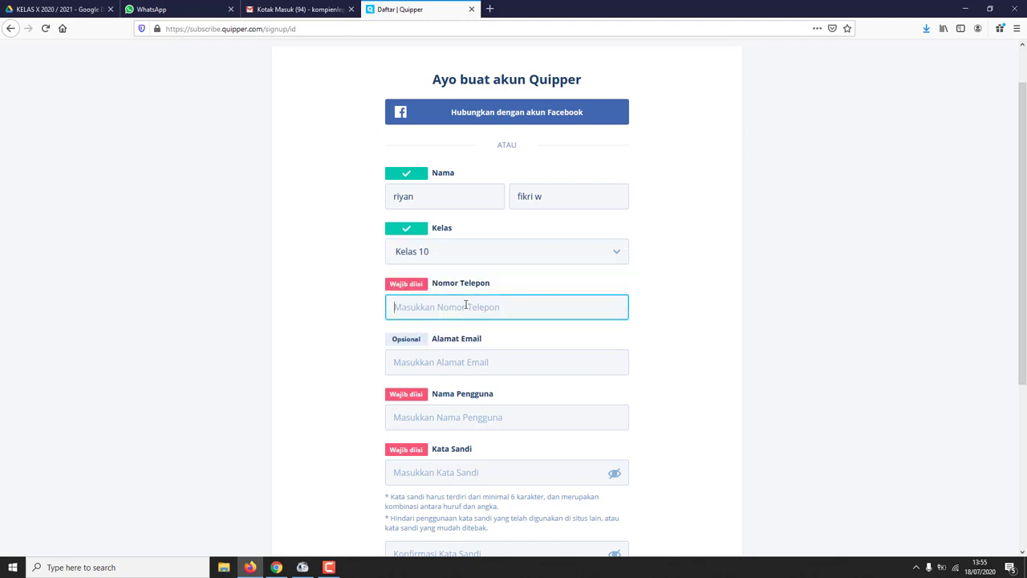
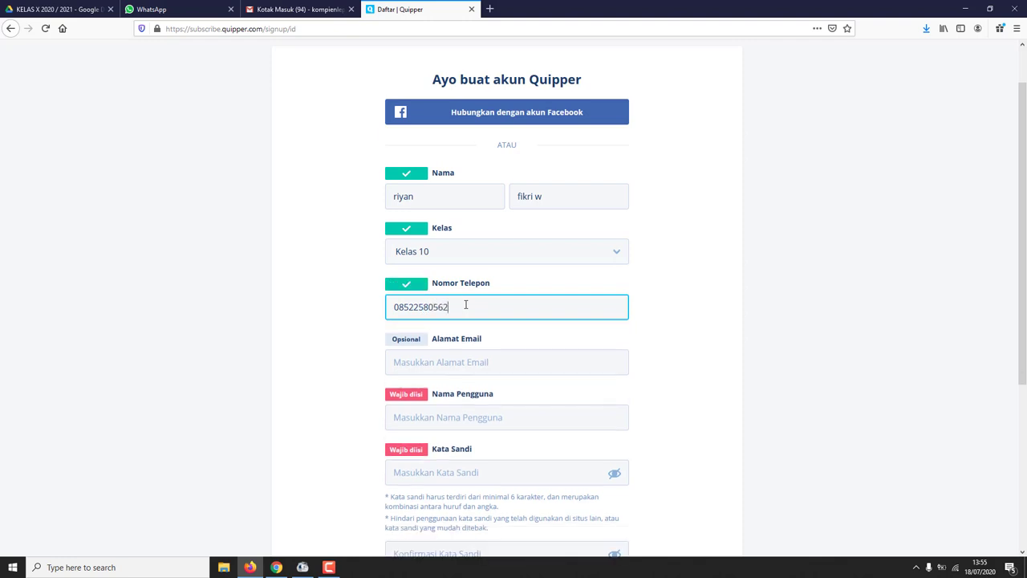
left_click(471, 365)
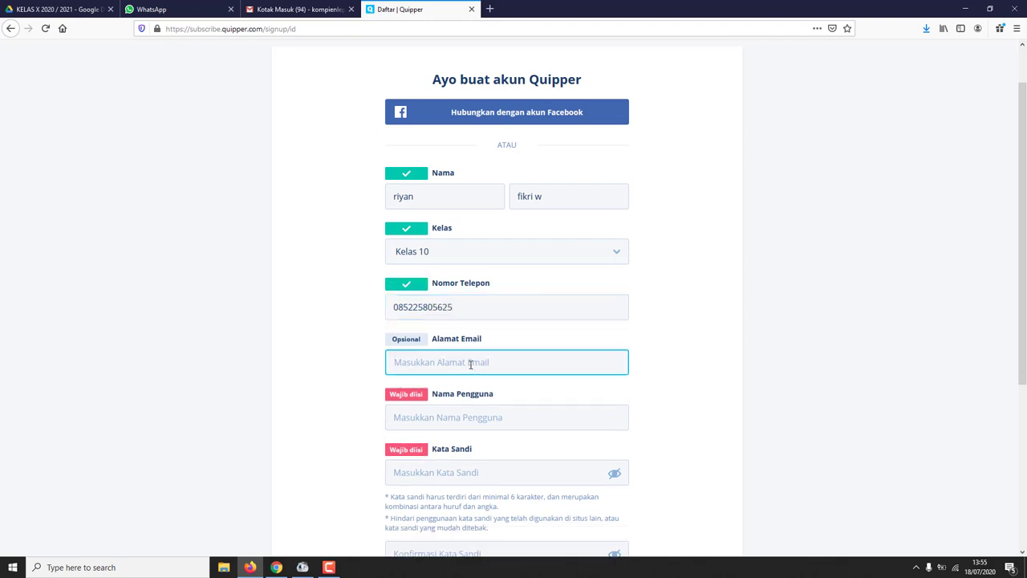
scroll(469, 377, "down", 1)
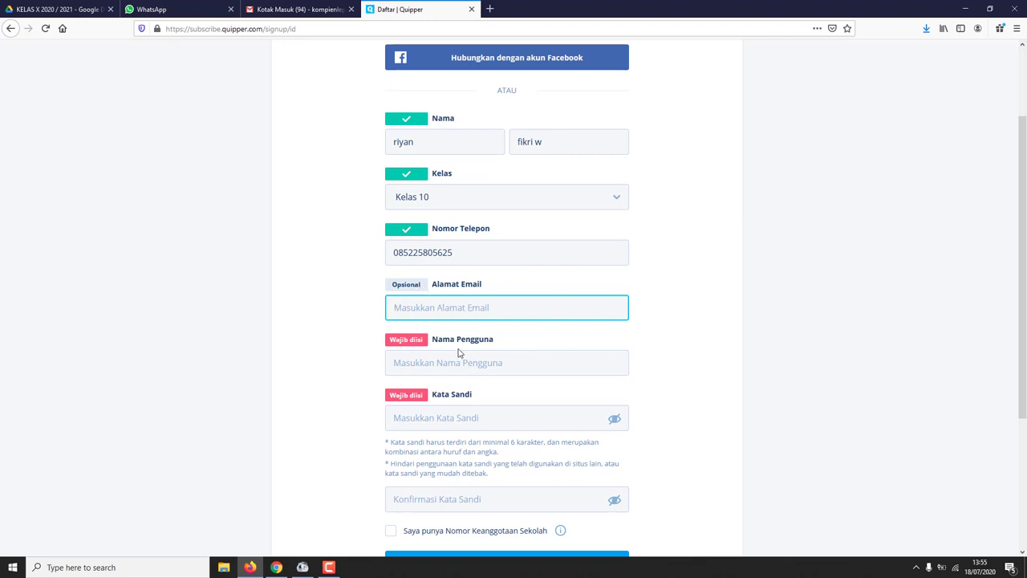
left_click(451, 363)
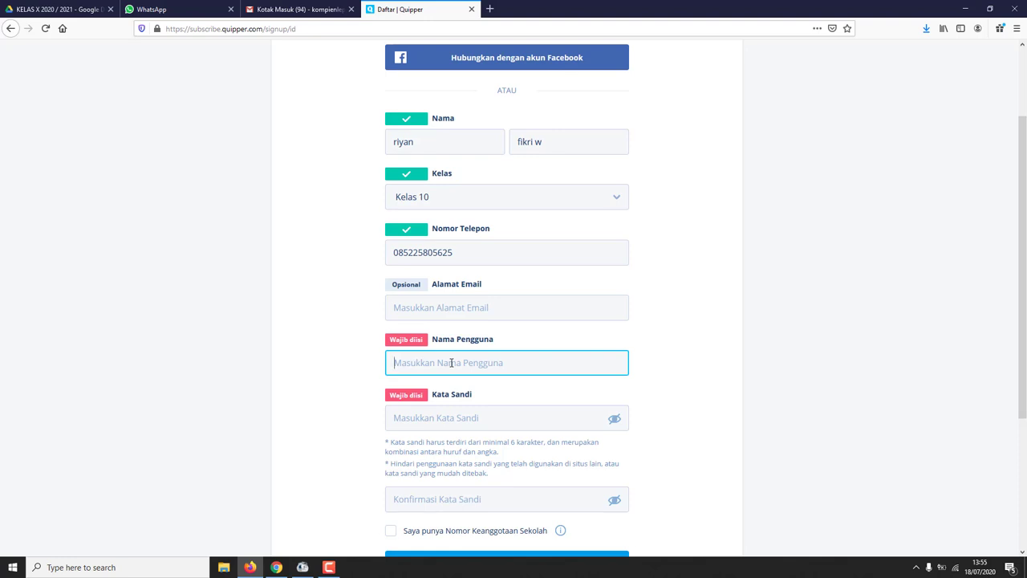
scroll(452, 362, "up", 1)
left_click_drag(438, 207, 370, 198)
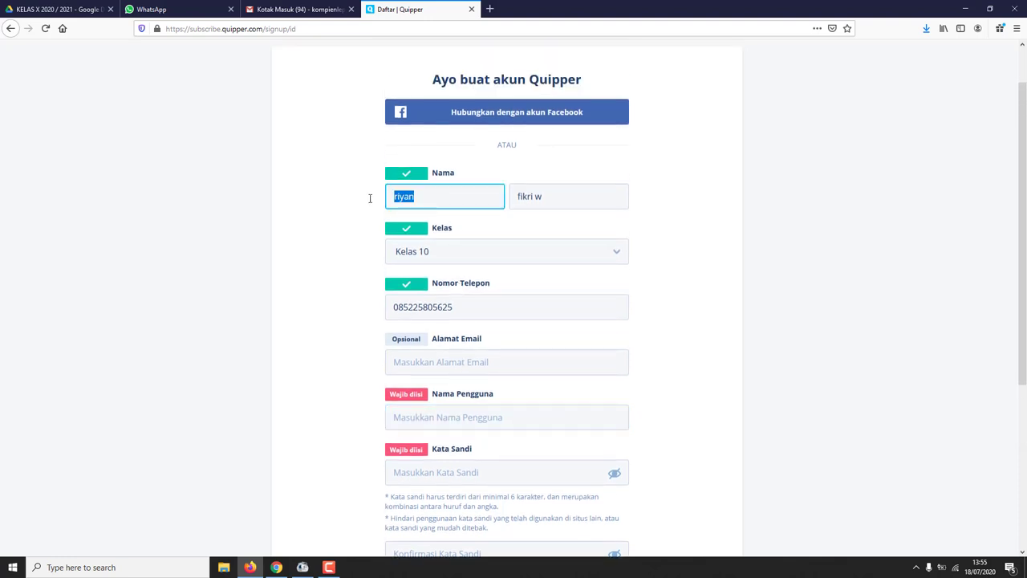
- Replace the first and last name with short test values
type("coba")
left_click_drag(569, 196, 499, 195)
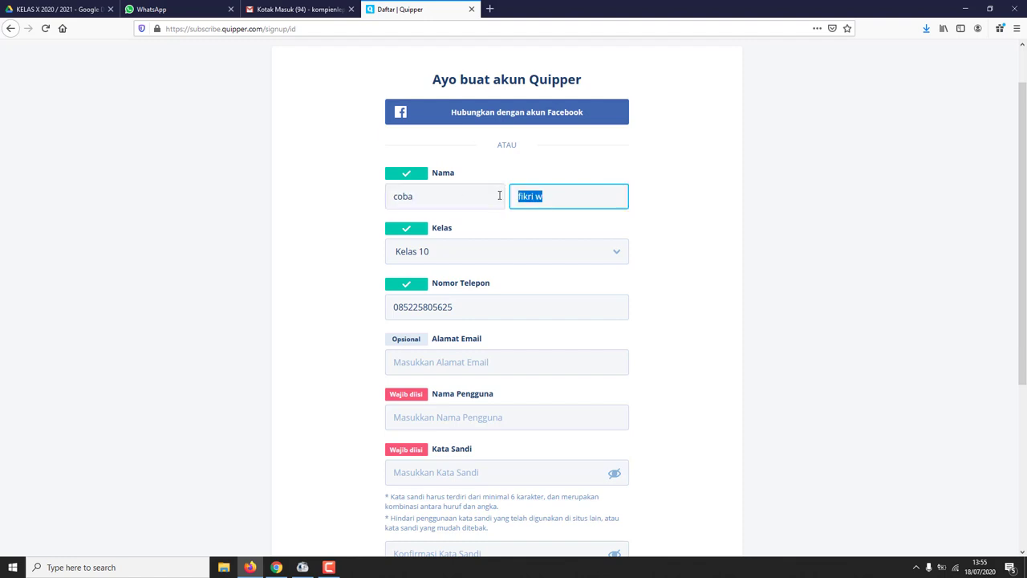
type("sek")
- Enter a username in the Nama Pengguna field
left_click(458, 362)
scroll(455, 337, "down", 2)
left_click(450, 309)
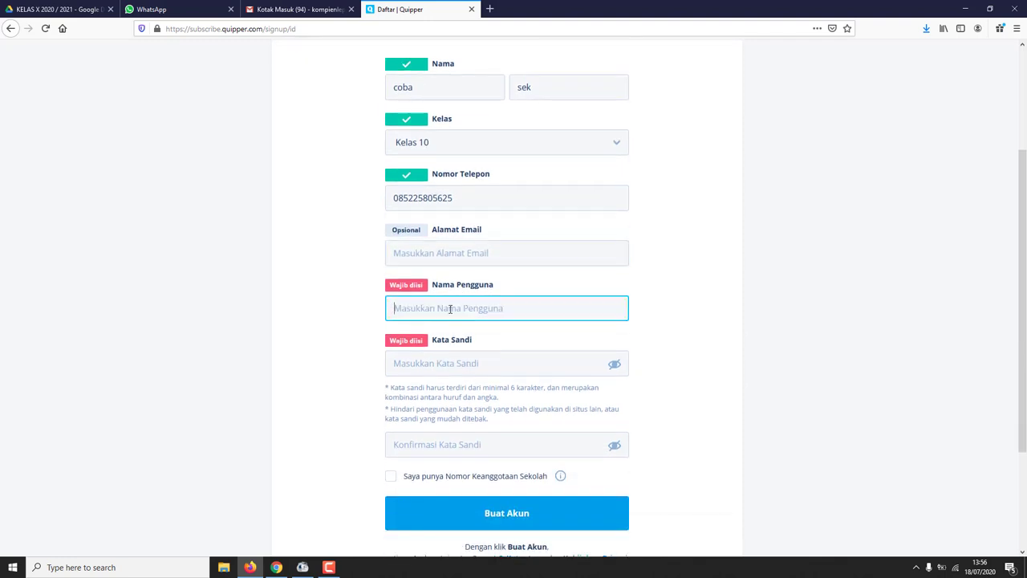
type("coba")
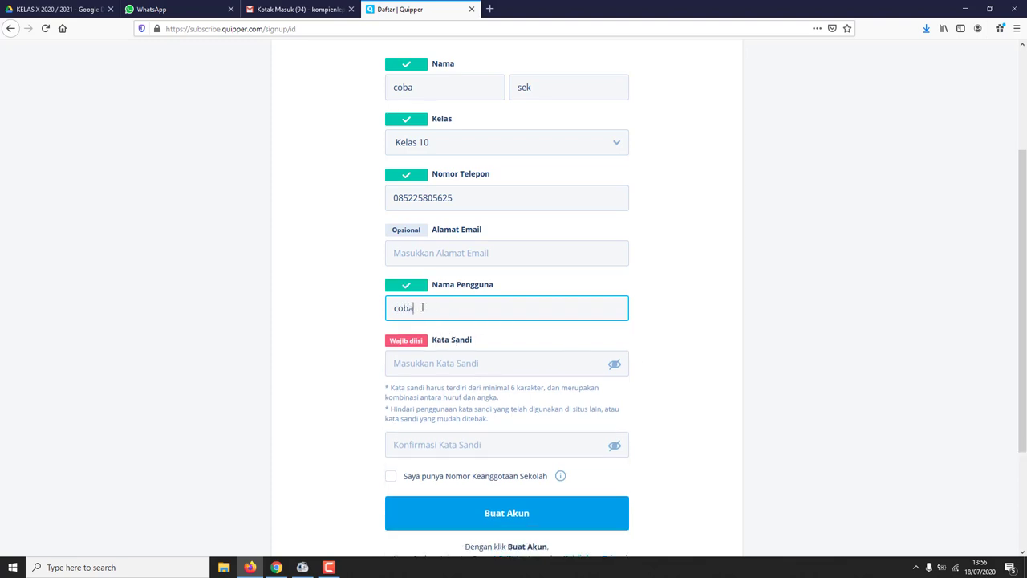
left_click_drag(421, 308, 362, 306)
left_click(443, 313)
type("sek")
left_click(448, 363)
- Enter the account password in Kata Sandi, correcting a mistyped character
left_click(430, 308)
left_click(429, 308)
left_click(450, 365)
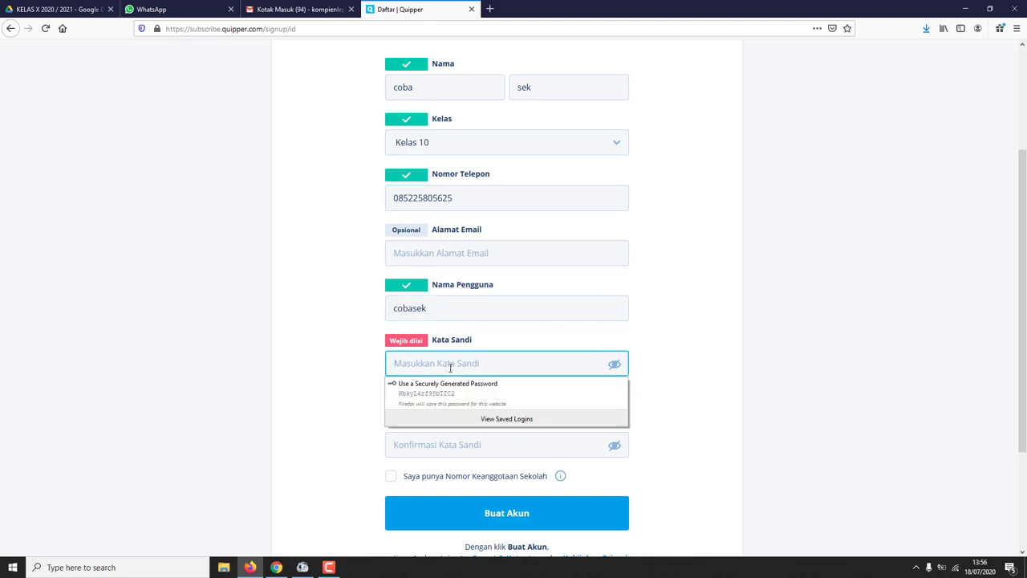
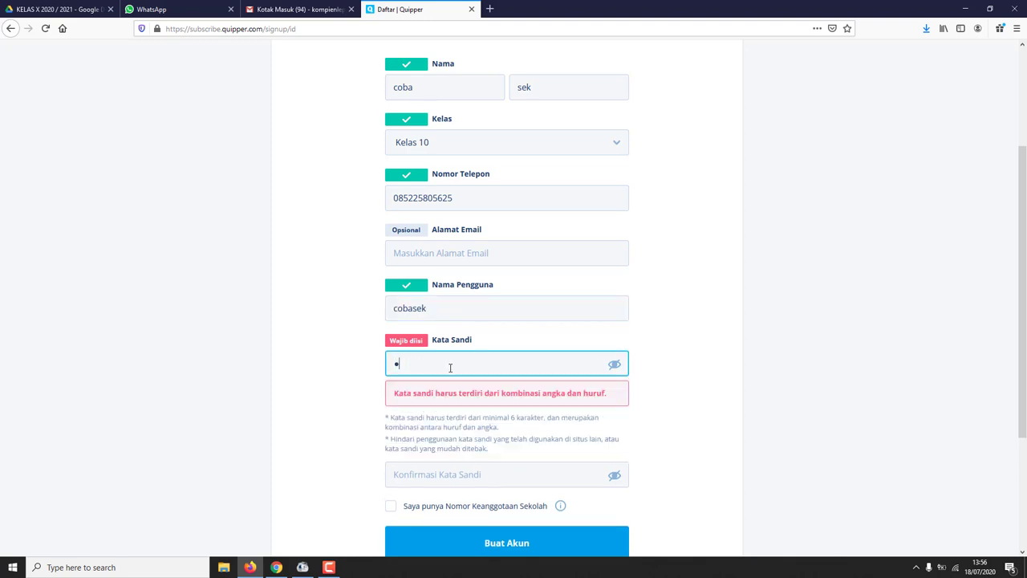
key("BackSpace")
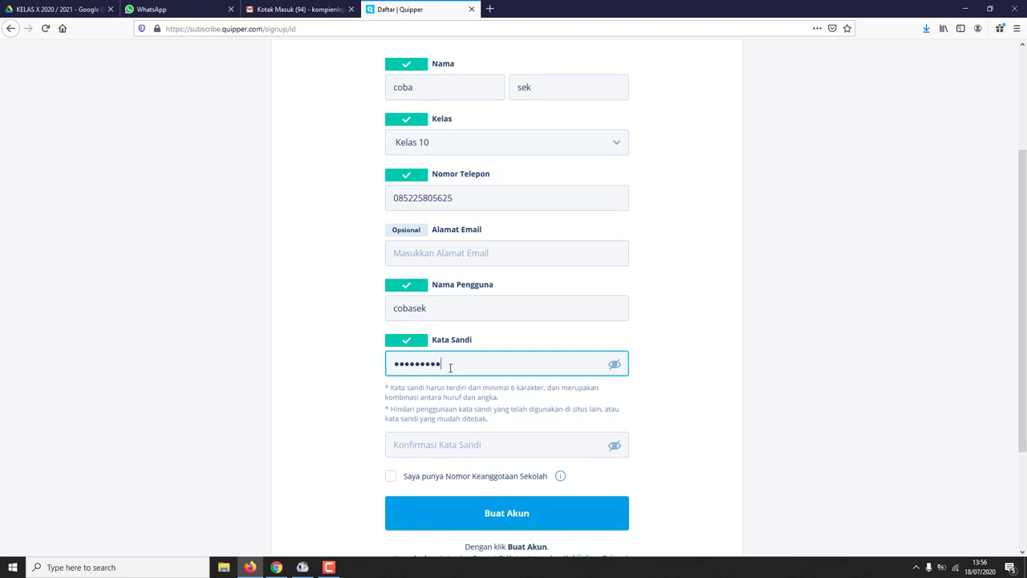
- Type the password again in Konfirmasi Kata Sandi so it matches
left_click(482, 444)
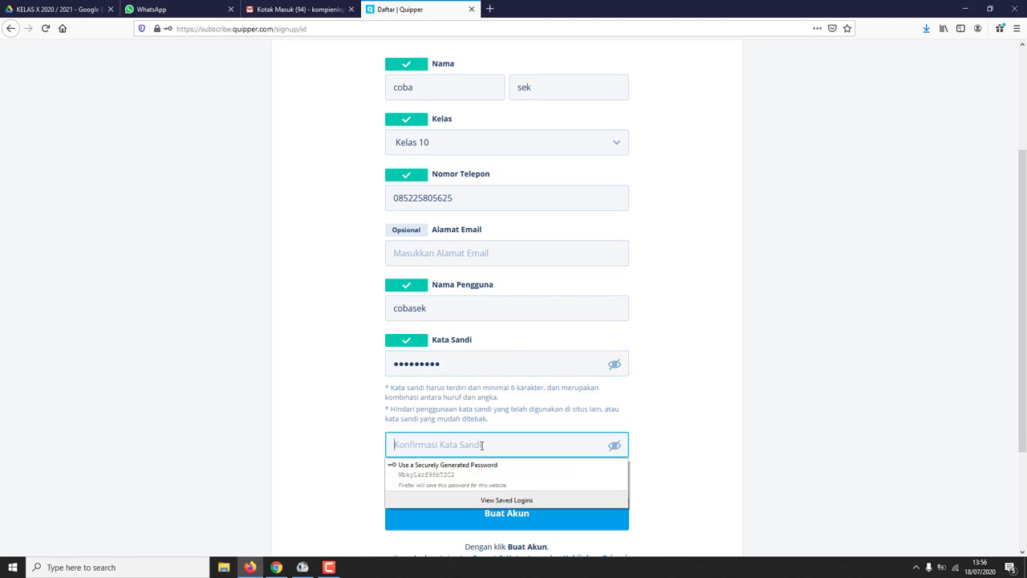
type("1")
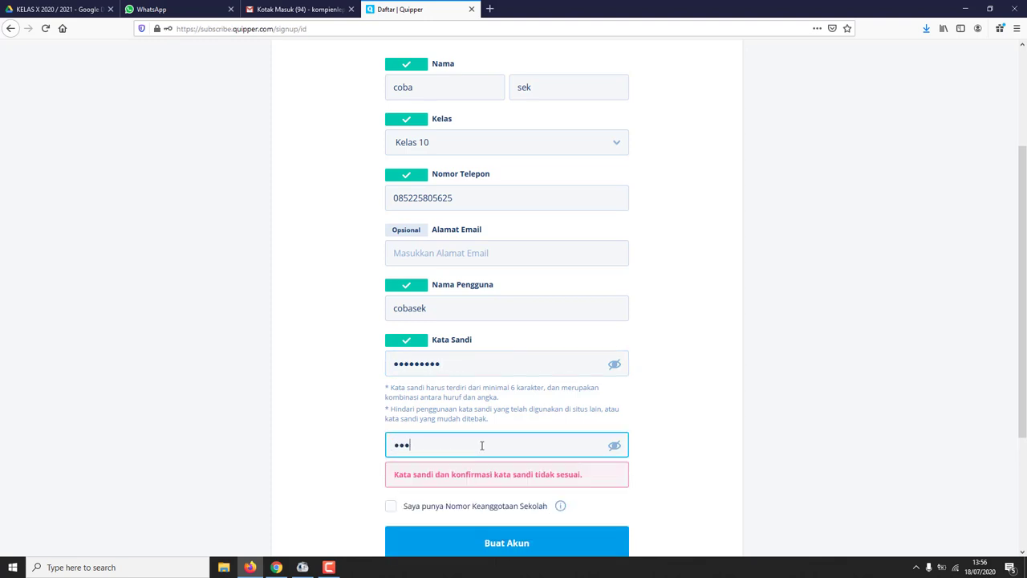
key("BackSpace")
key("BackSpace")
key("BackSpace")
scroll(490, 442, "down", 3)
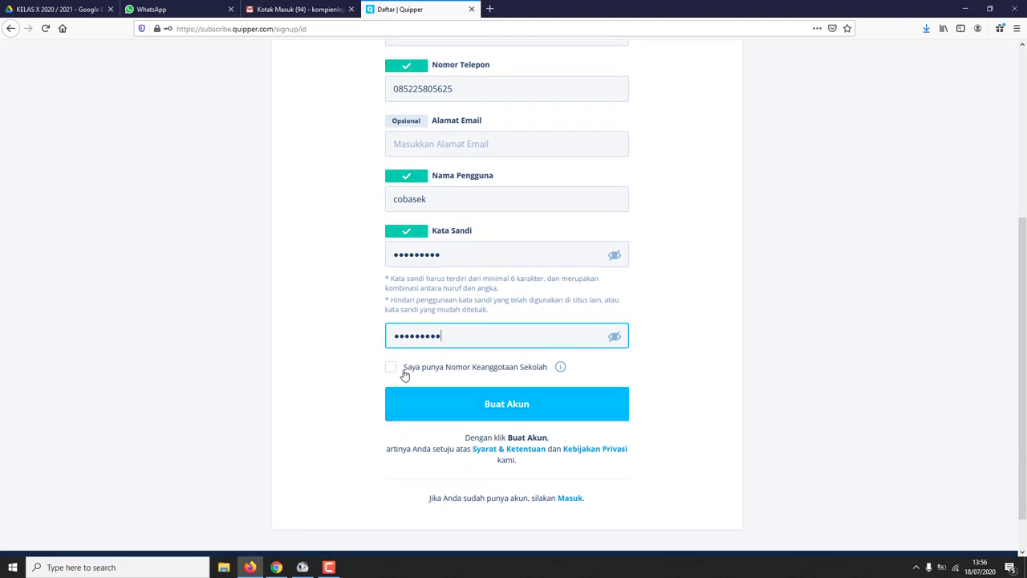
scroll(507, 410, "up", 4)
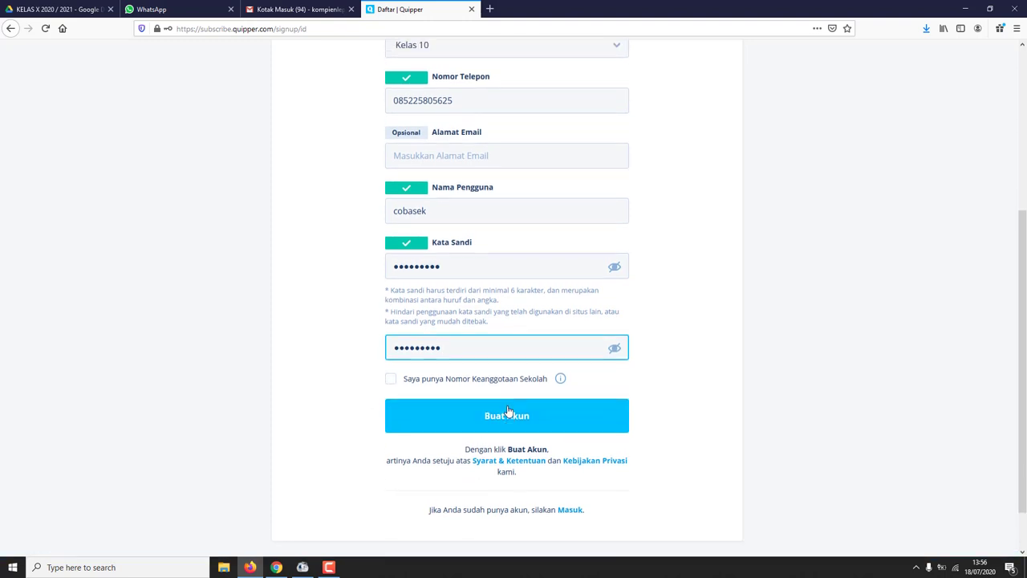
scroll(507, 411, "down", 2)
- Create the account with Buat Akun and decline Firefox's save-login offer
scroll(507, 410, "down", 3)
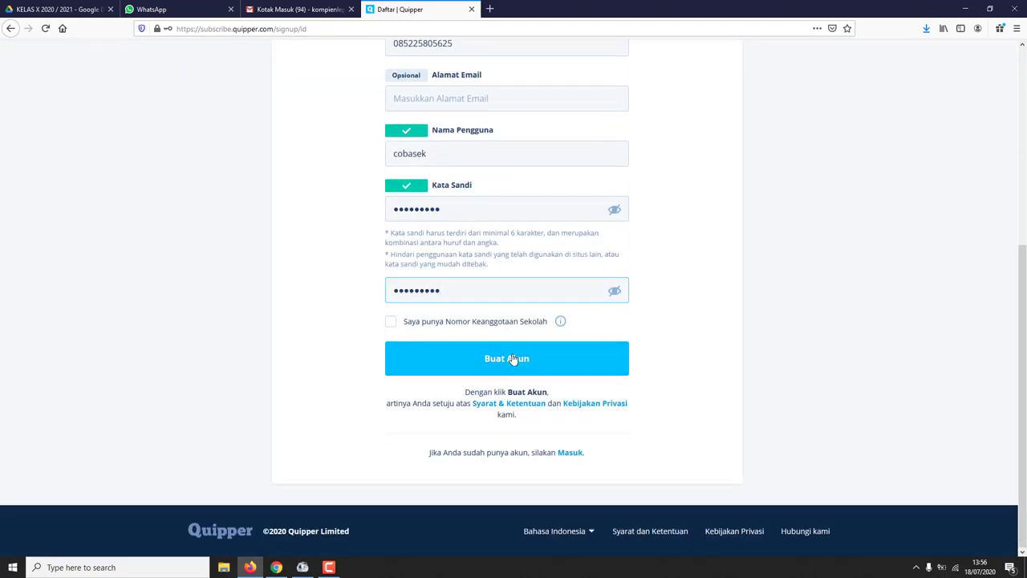
left_click(518, 367)
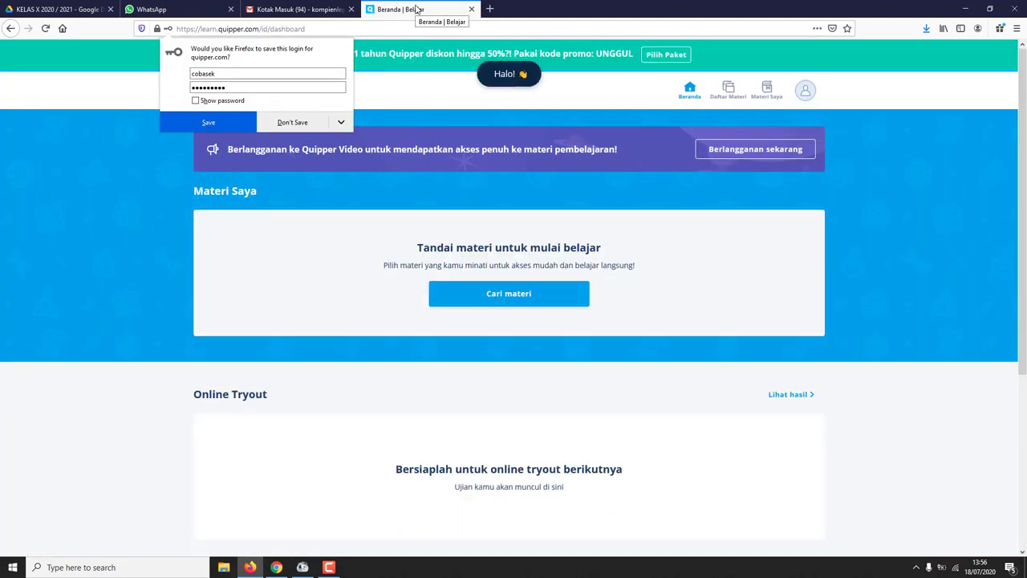
left_click(305, 123)
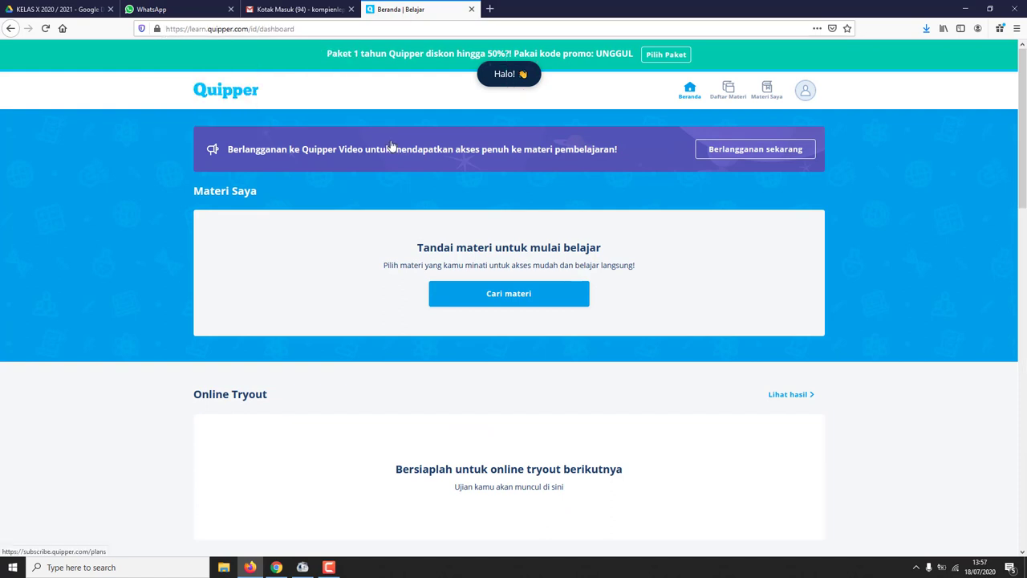
- Open Profil from the avatar menu and go to the Quipper Video Pengaturan settings
left_click(766, 90)
left_click(812, 64)
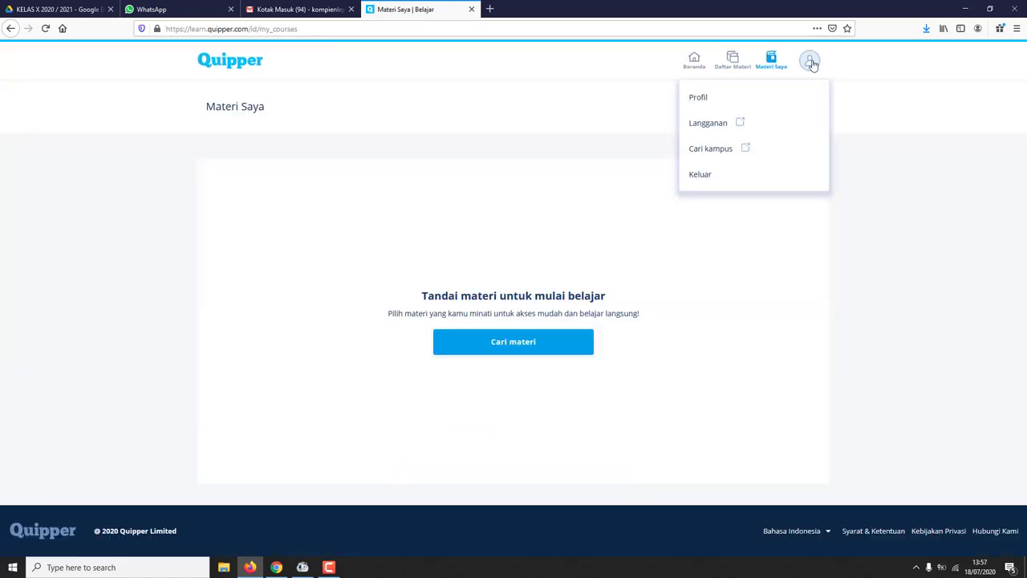
left_click(711, 101)
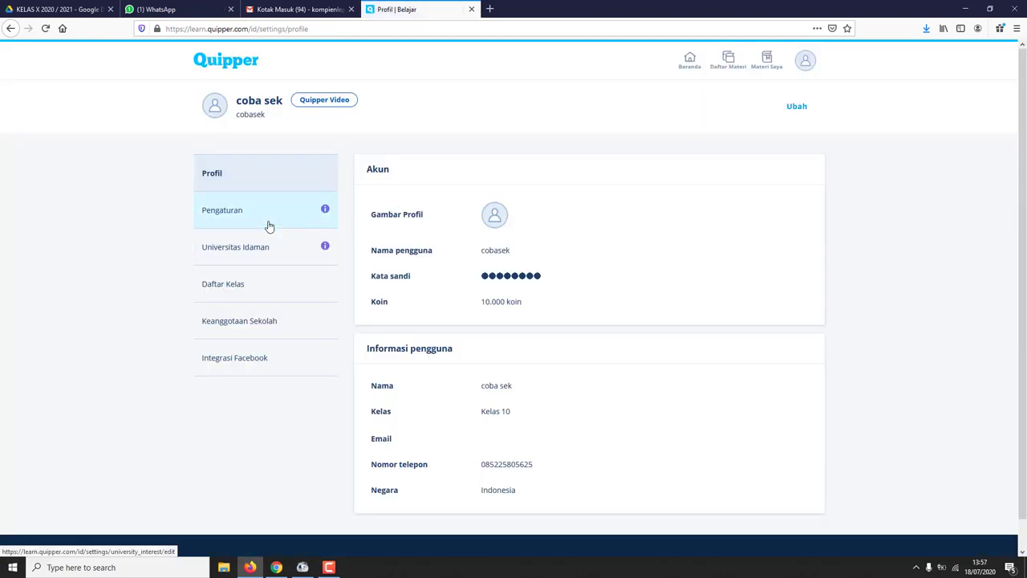
left_click(251, 222)
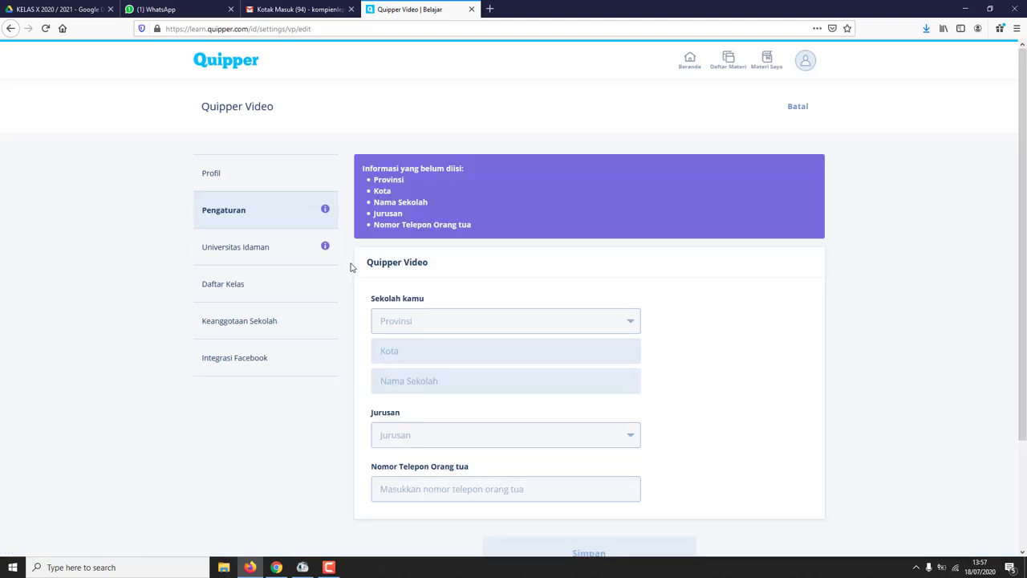
- Set the province to Jawa Tengah and the city to Kab. Jepara
scroll(438, 315, "down", 1)
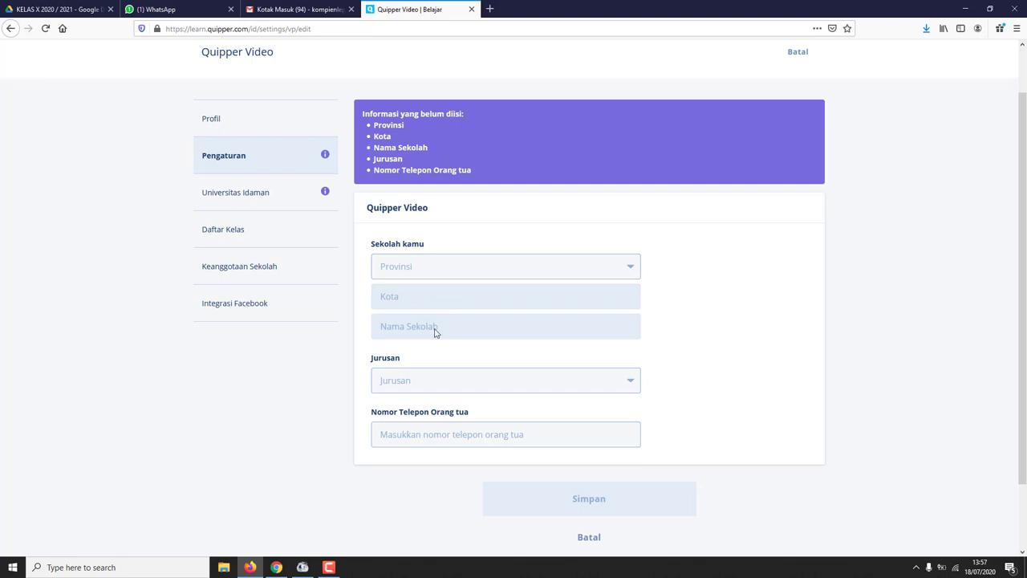
left_click(423, 267)
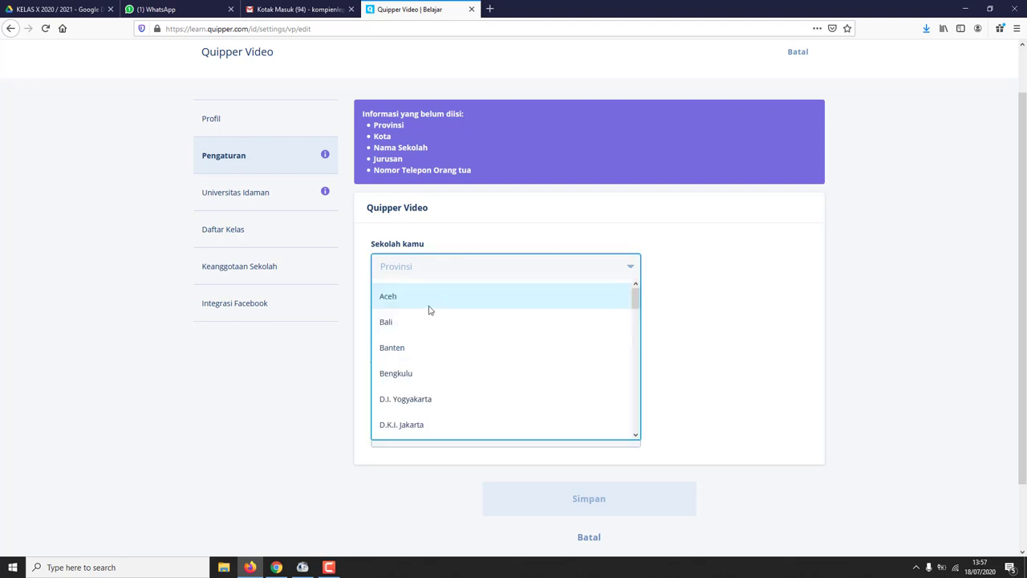
scroll(445, 367, "down", 2)
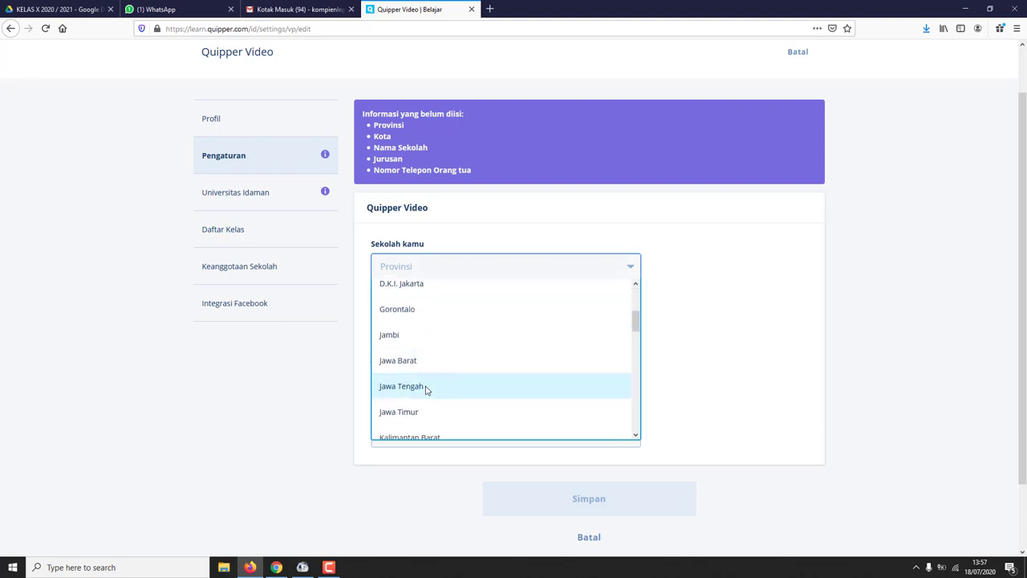
left_click(427, 388)
left_click(436, 302)
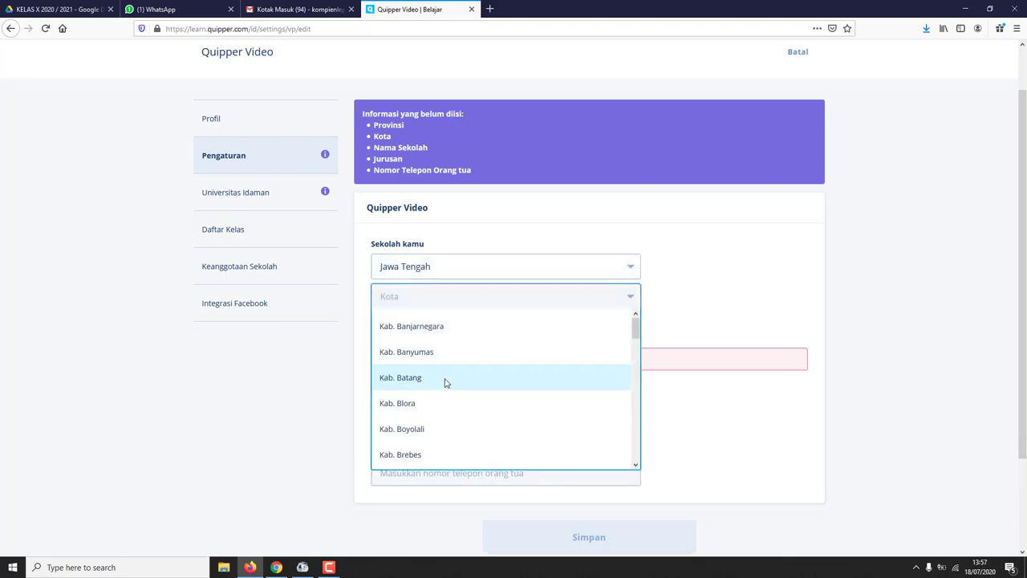
scroll(457, 429, "down", 3)
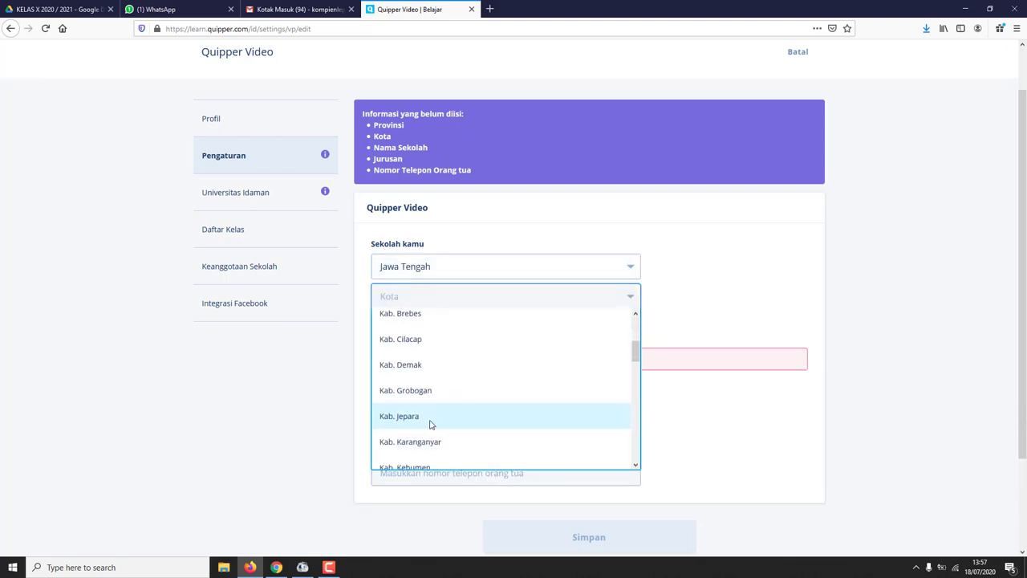
left_click(432, 422)
- Search 'bangsri' and select SMAN 1 BANGSRI as the school
left_click(447, 333)
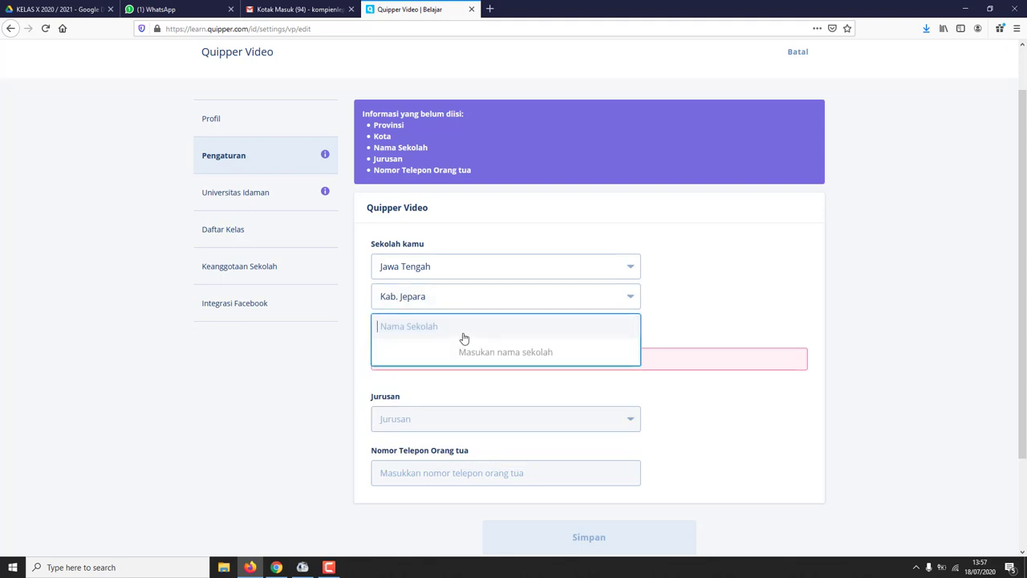
type("ba")
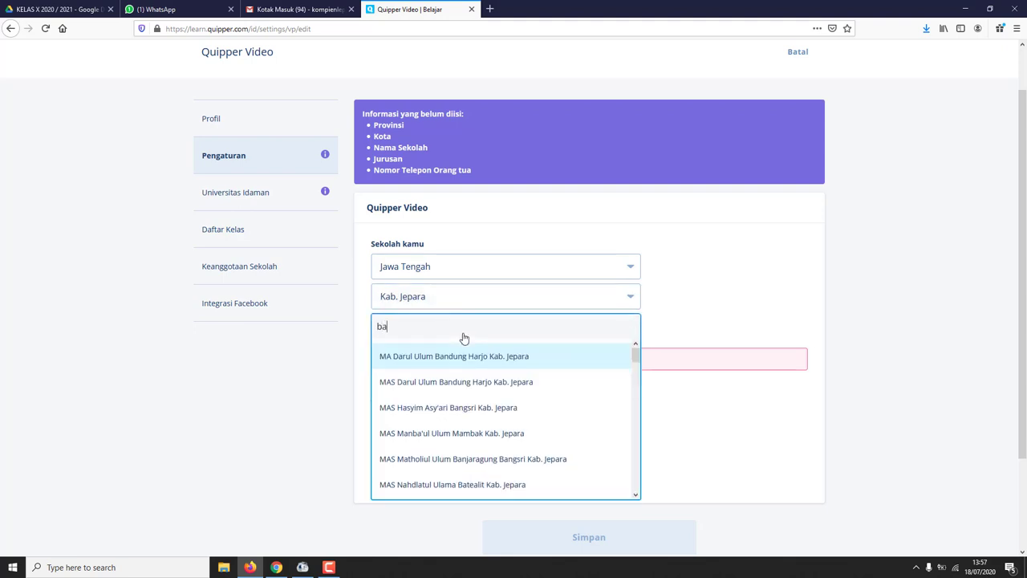
type("nsr")
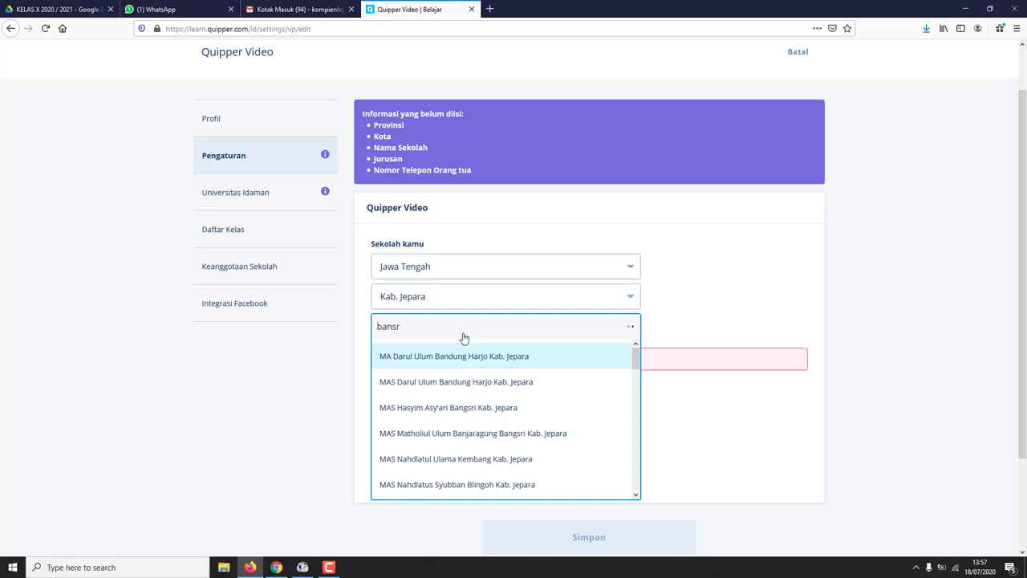
type("i")
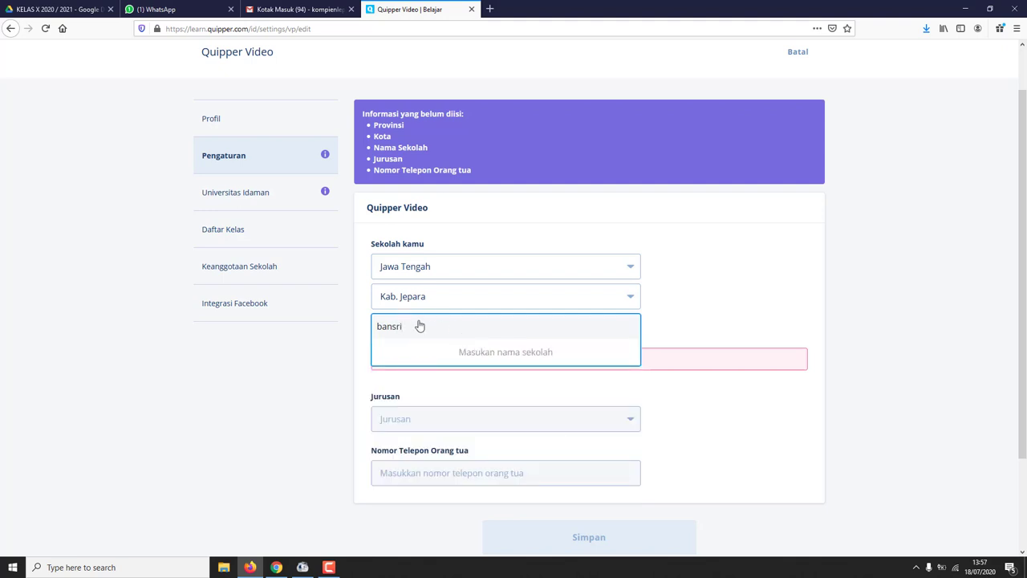
left_click(396, 326)
type("g")
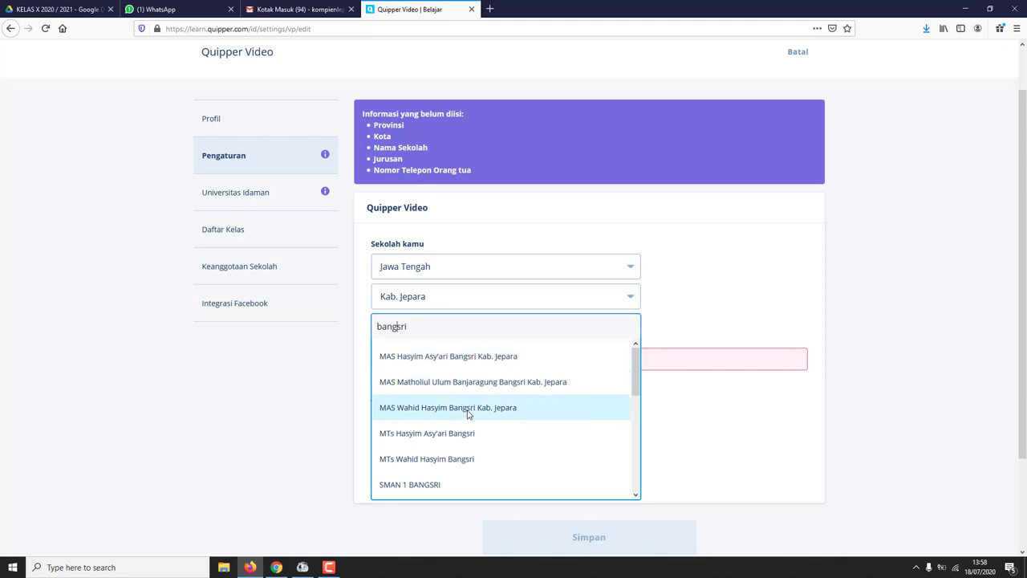
scroll(463, 423, "down", 1)
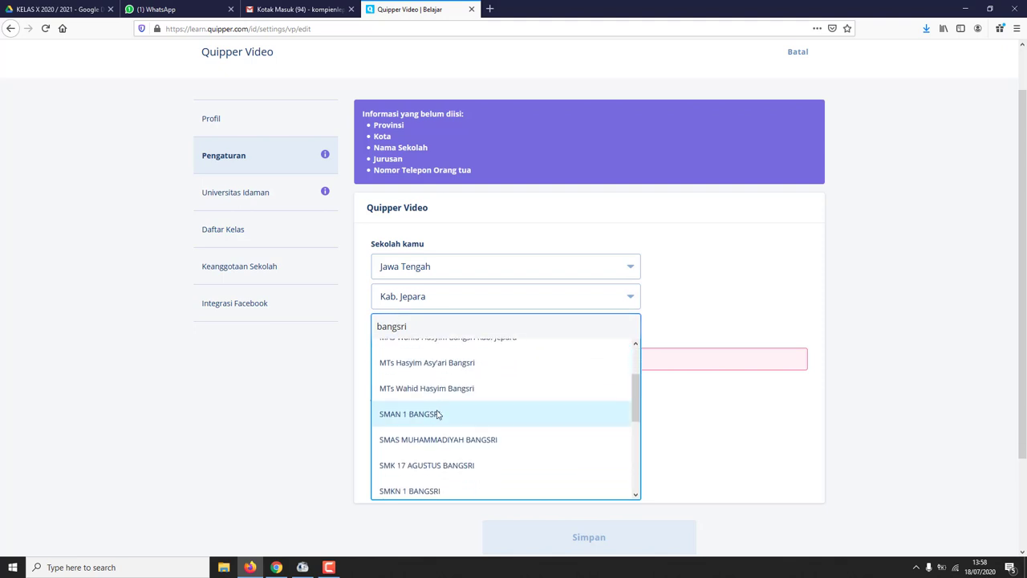
left_click(429, 415)
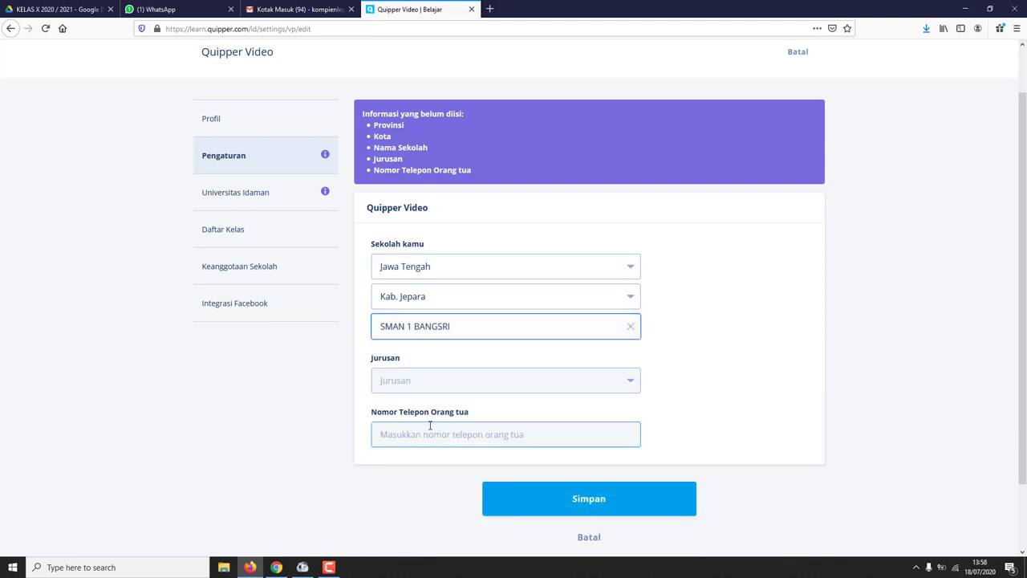
- Set major to Ilmu Pengetahuan Alam, enter the parent's phone number, and save
left_click(428, 383)
scroll(428, 385, "down", 1)
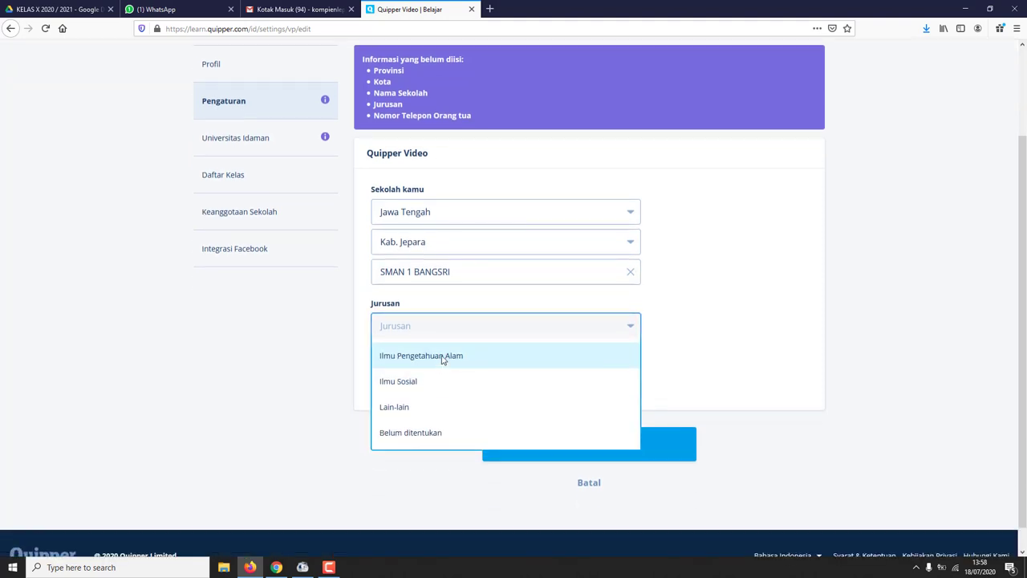
left_click(442, 359)
left_click(443, 384)
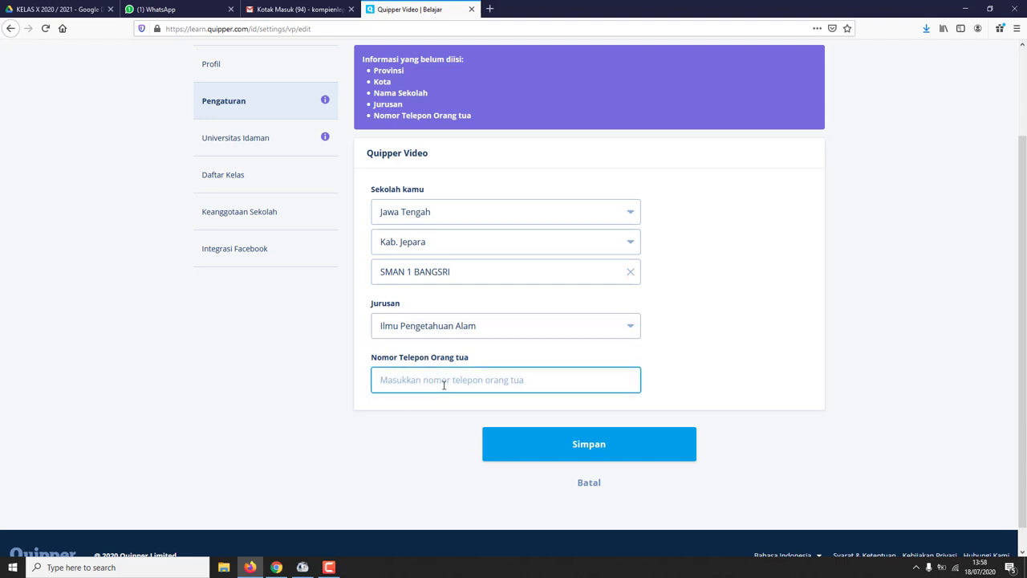
left_click(543, 447)
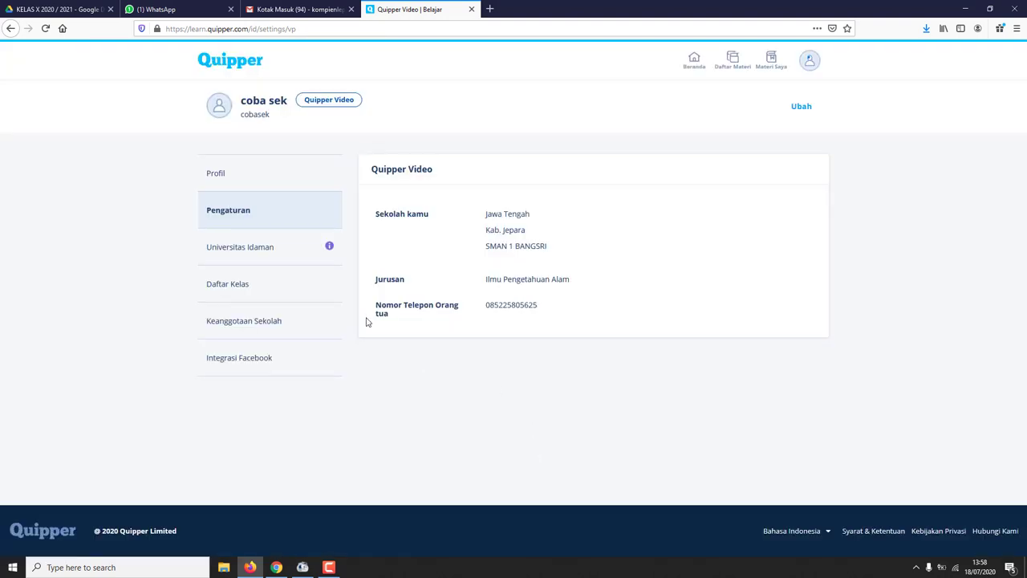
- Go from Profil through Universitas Idaman to Daftar Kelas, then open and cancel the class-code form
left_click(241, 184)
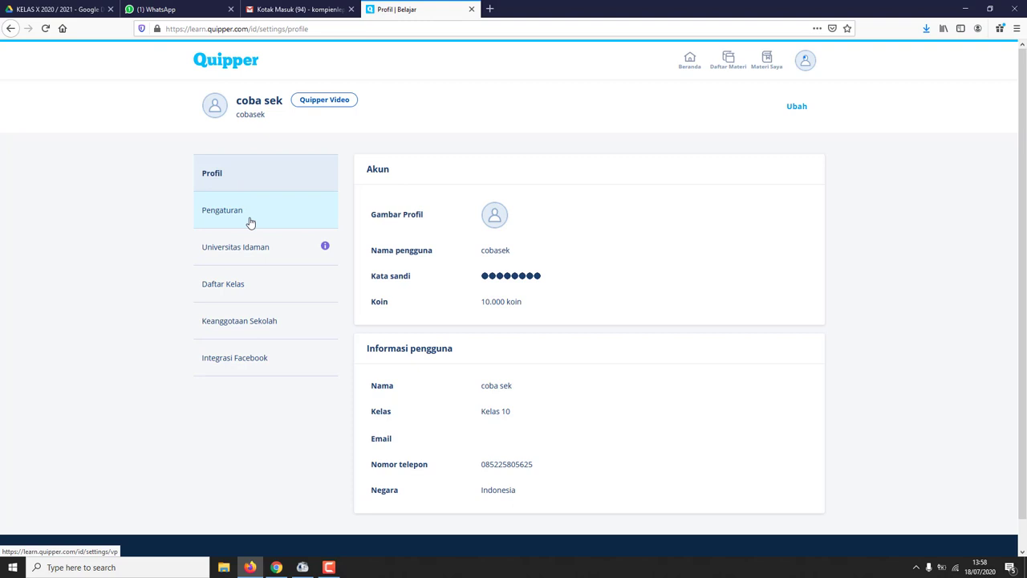
left_click(237, 256)
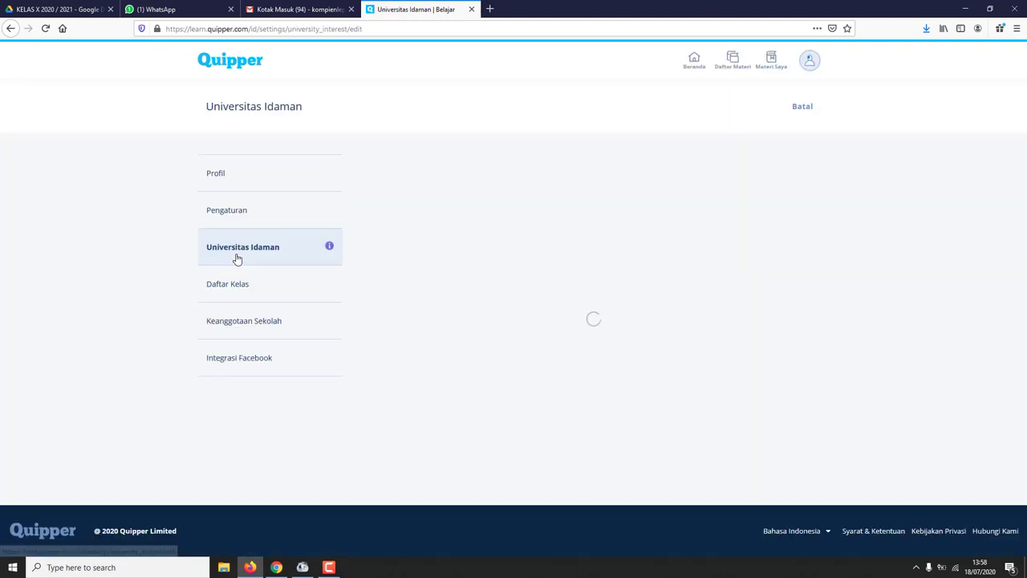
left_click(251, 298)
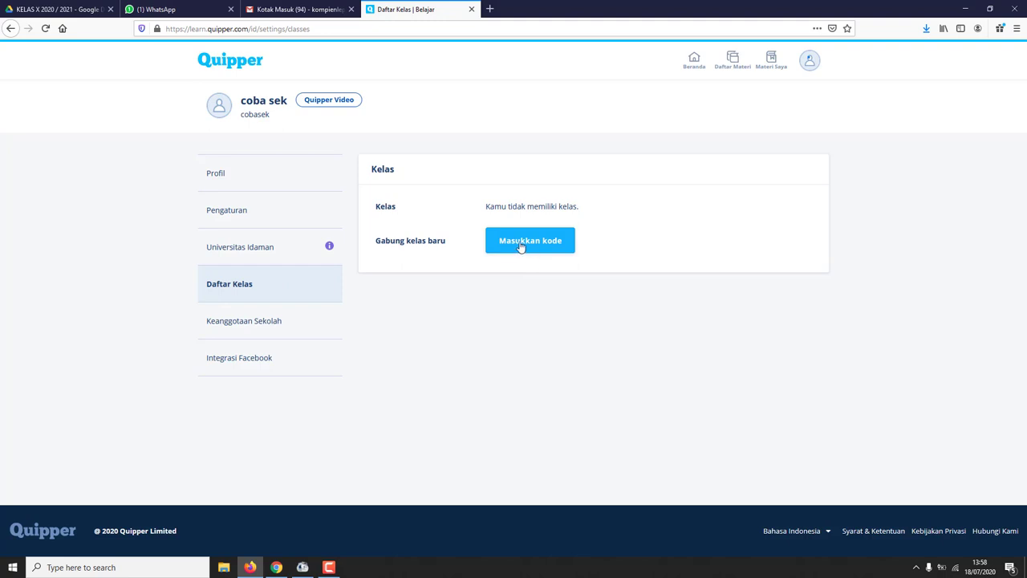
left_click(525, 245)
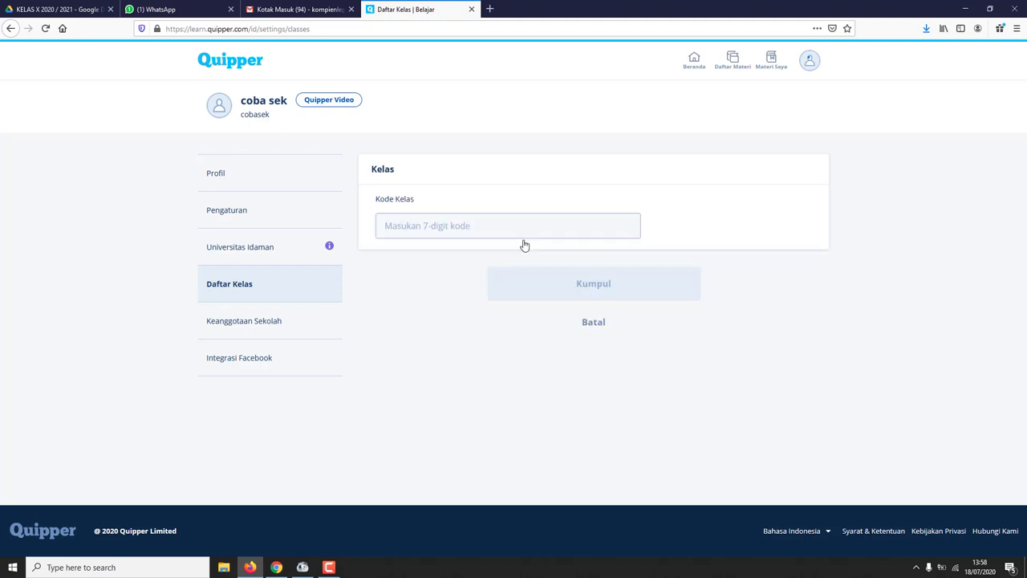
left_click(443, 227)
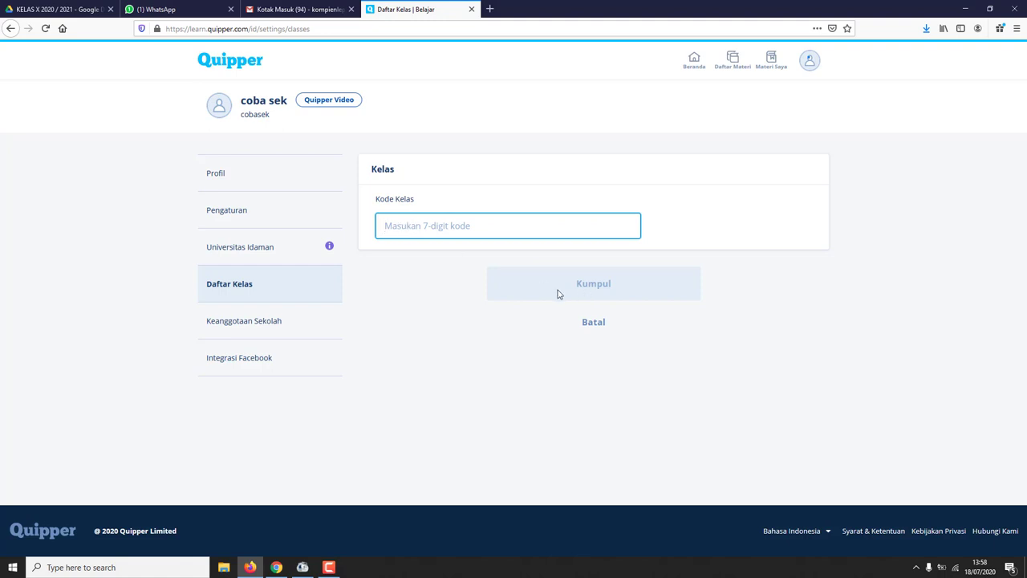
left_click(588, 333)
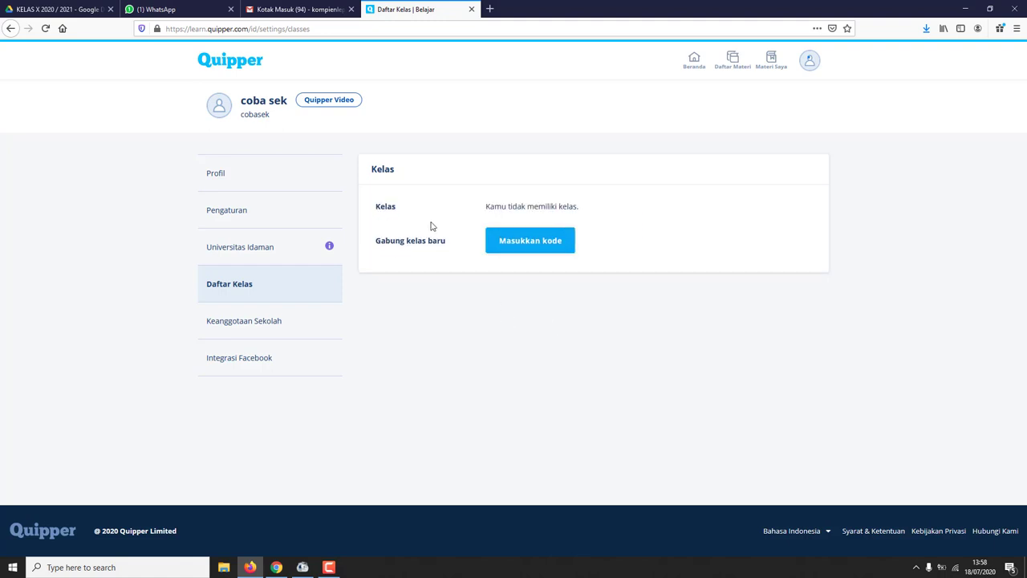